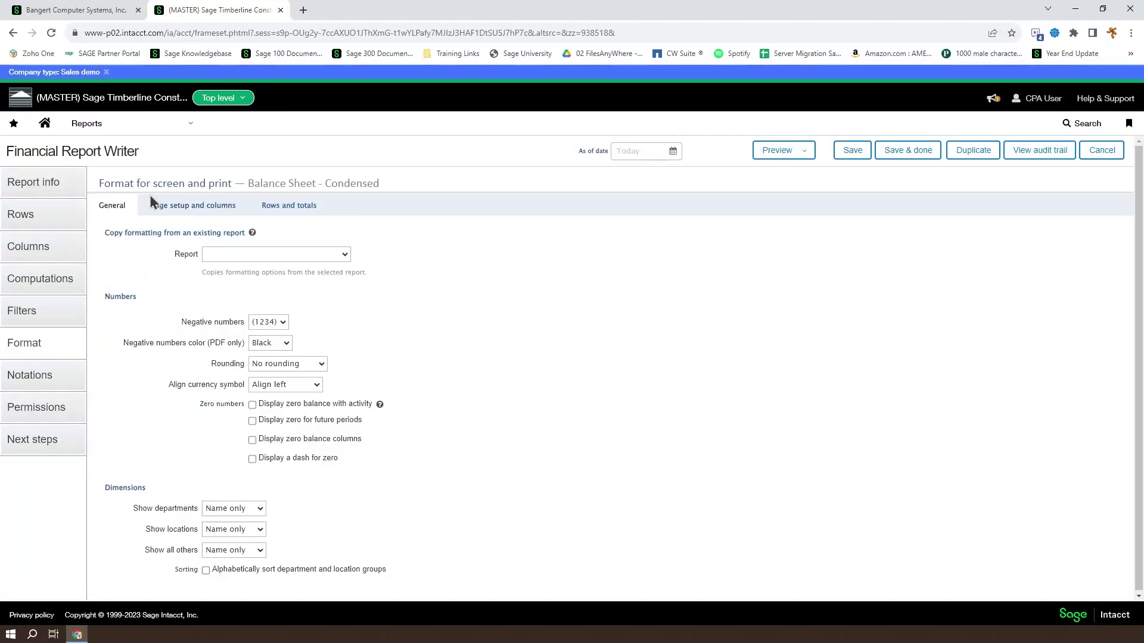
Switch the Balance Sheet – Condensed format to the Page setup and columns tab
click(222, 214)
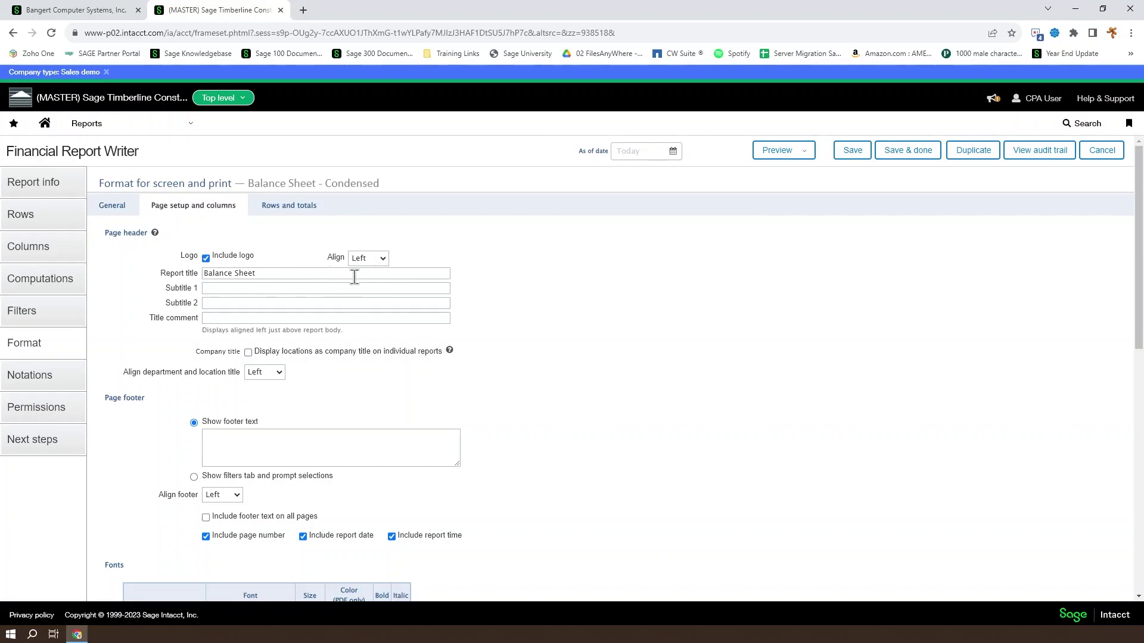
click(381, 260)
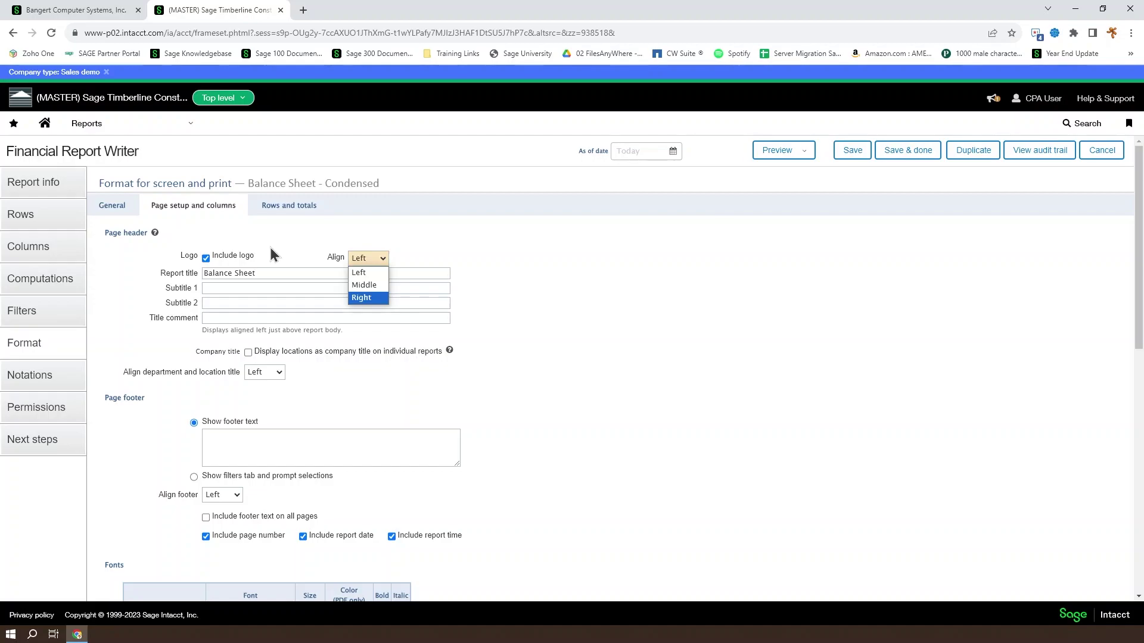
click(532, 323)
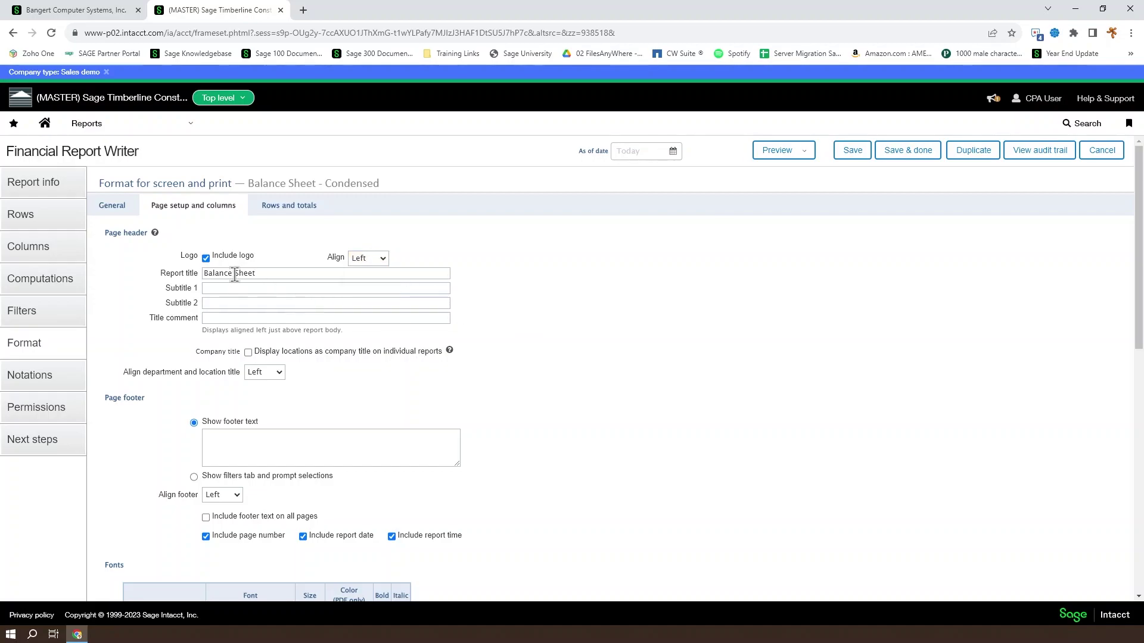
click(263, 272)
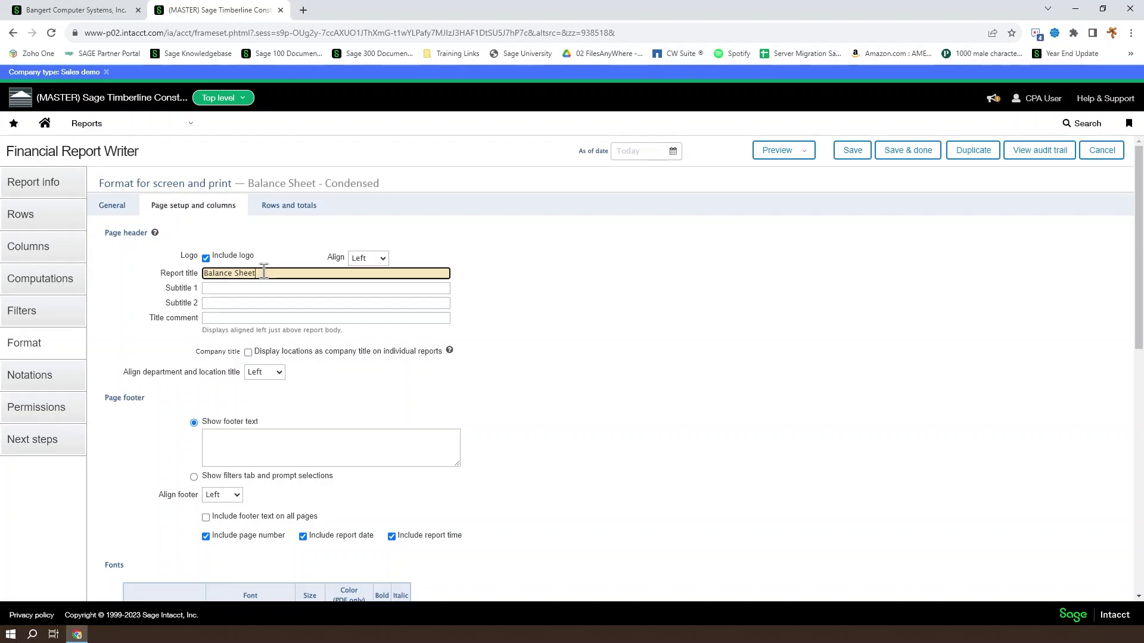
click(251, 289)
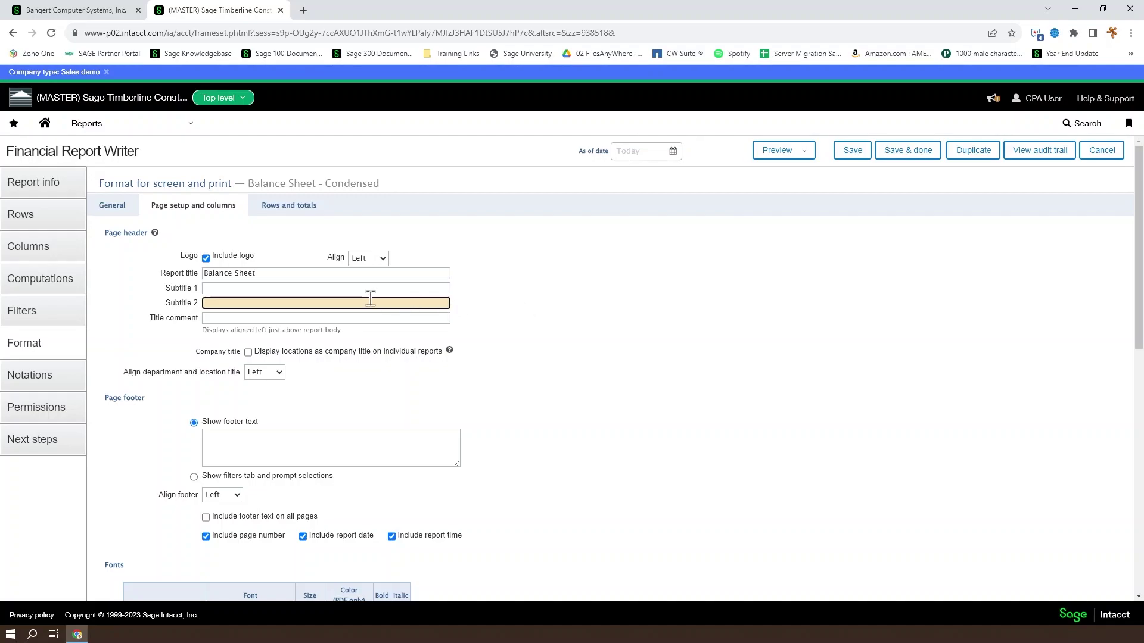
click(264, 320)
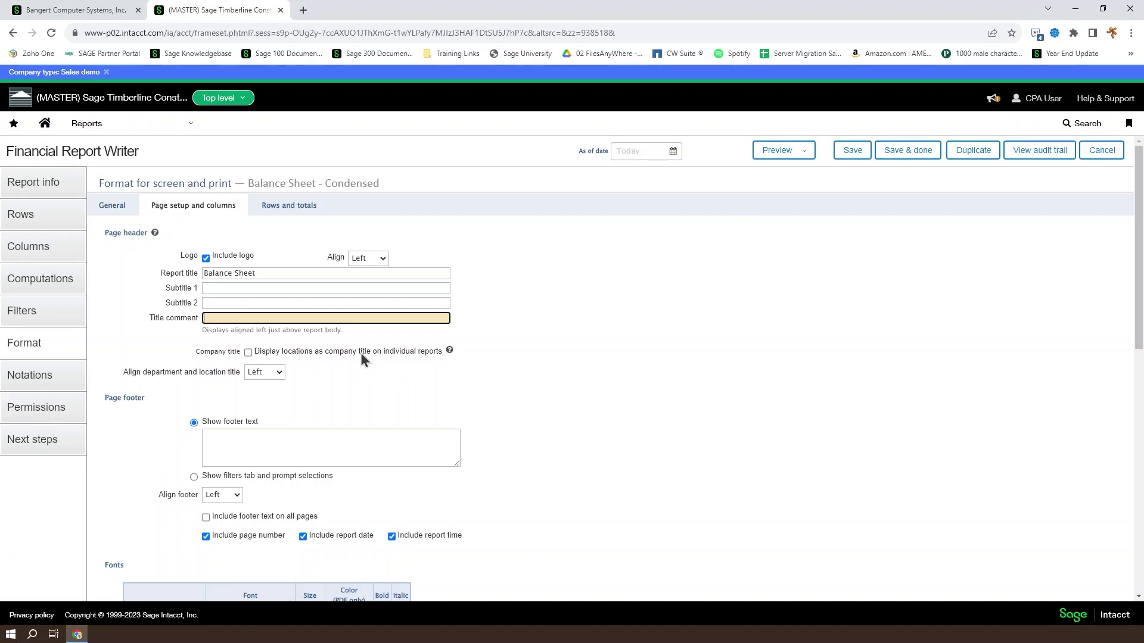
click(274, 373)
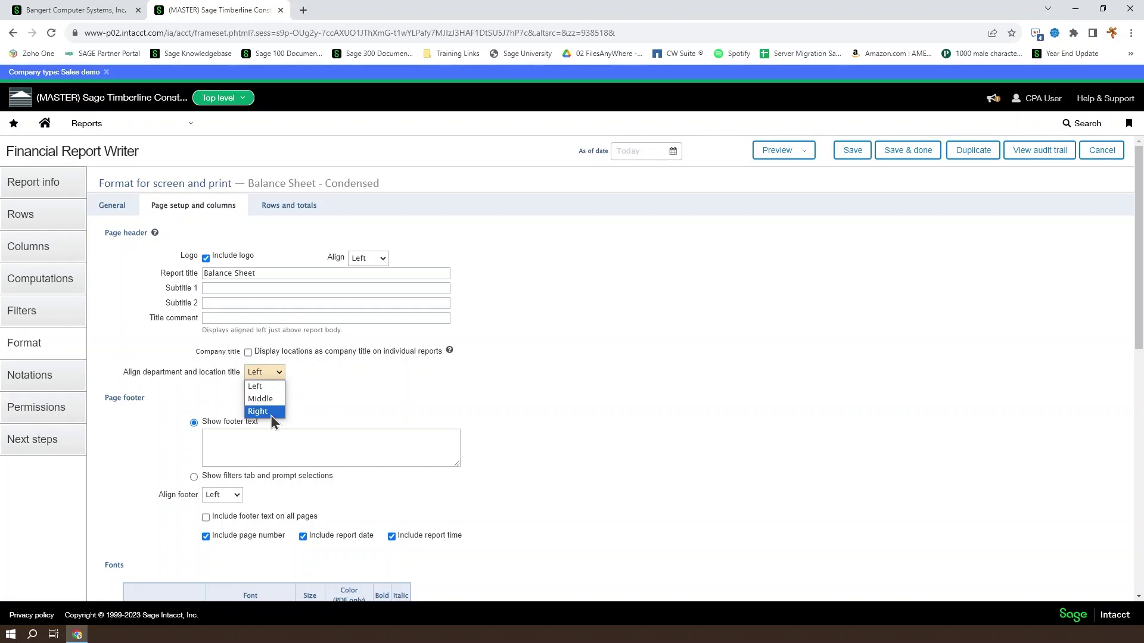
click(511, 386)
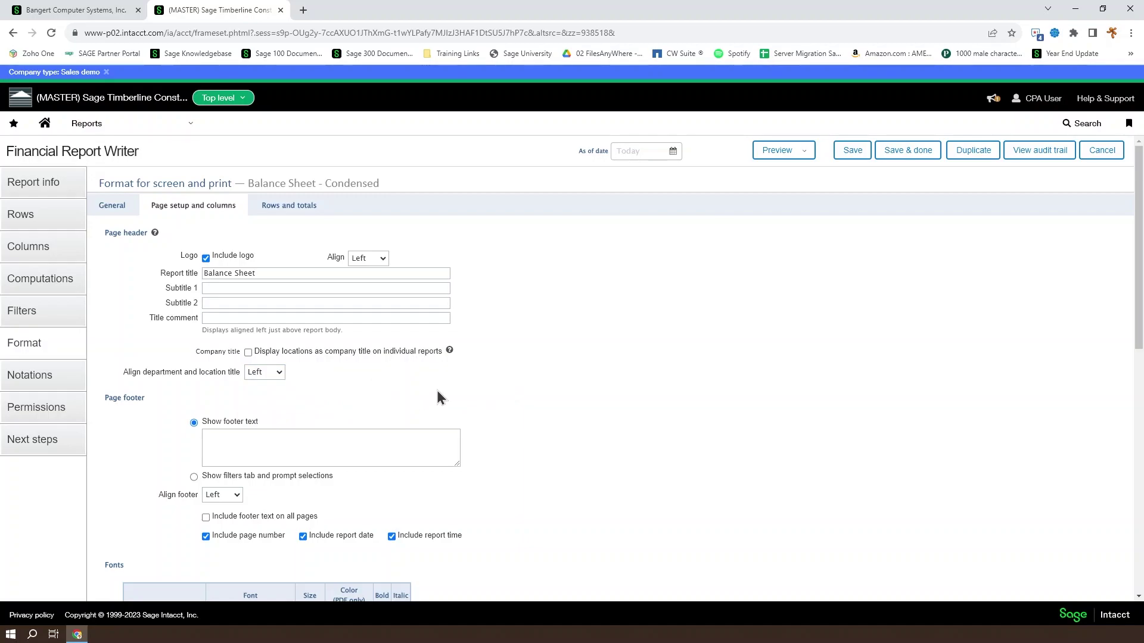
scroll(435, 390, down, 2)
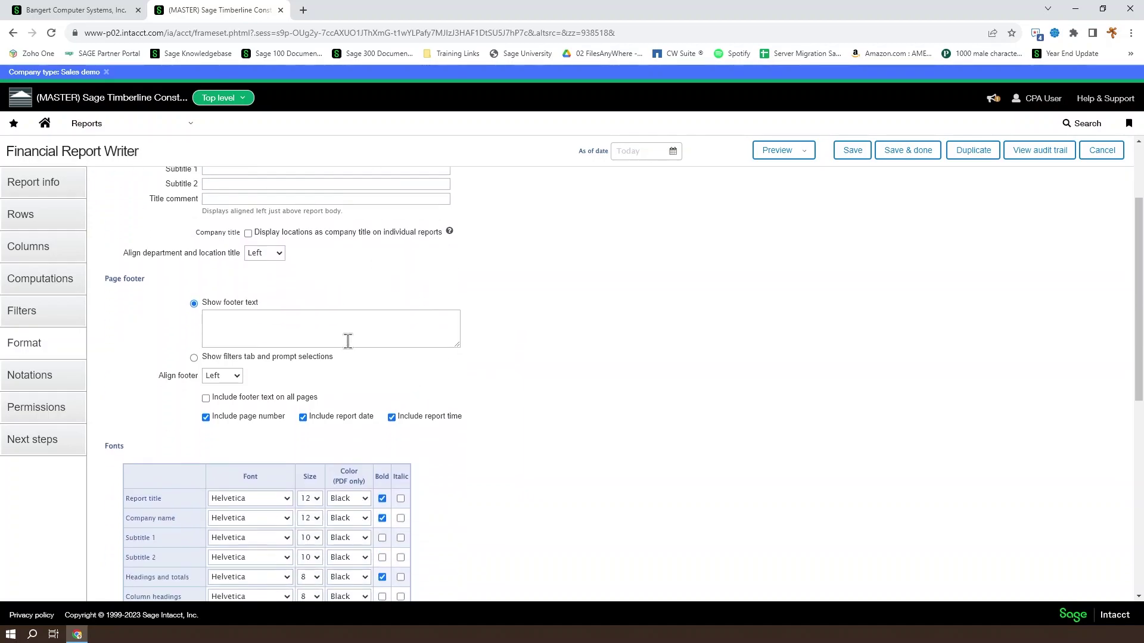
Set the footer to show filters tab and prompt selections, keeping footer alignment Left
click(348, 340)
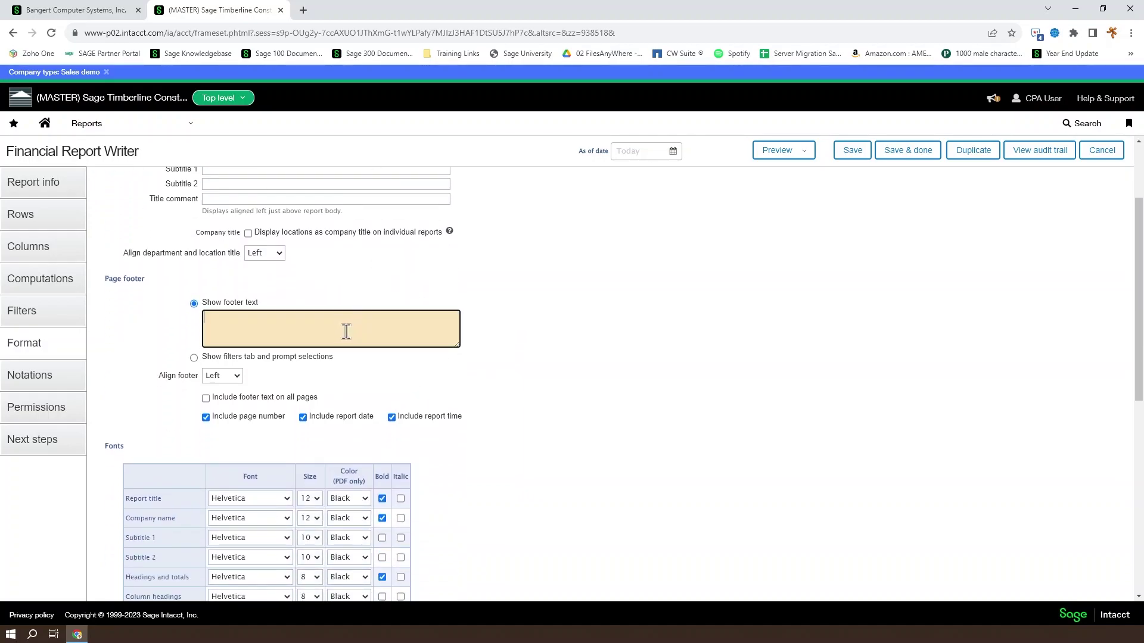
click(191, 356)
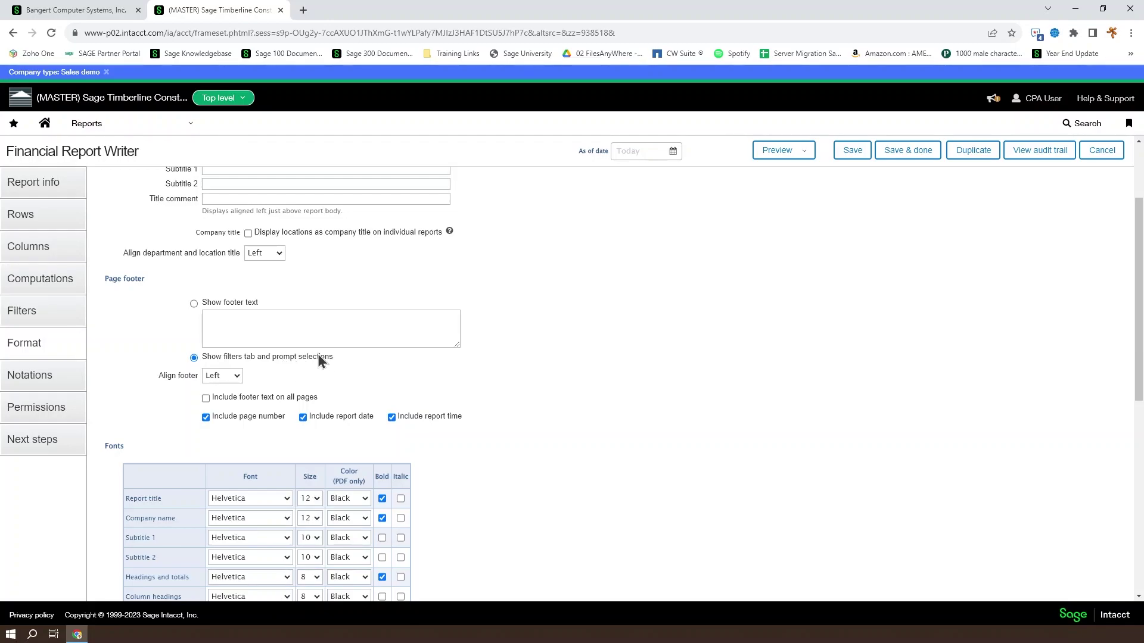
click(230, 377)
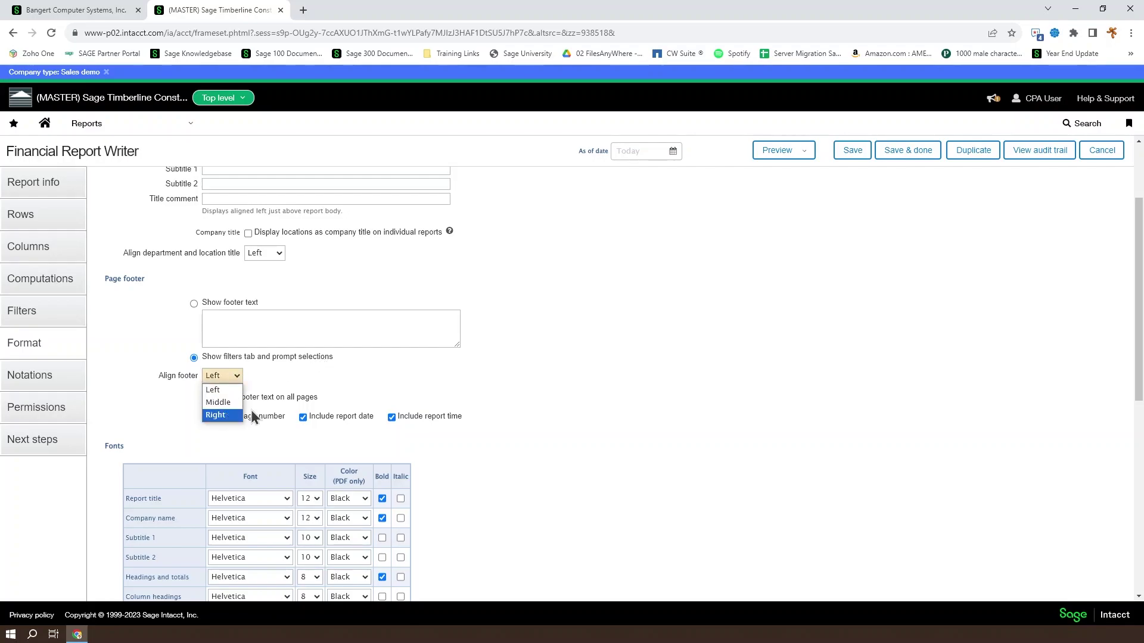
click(358, 405)
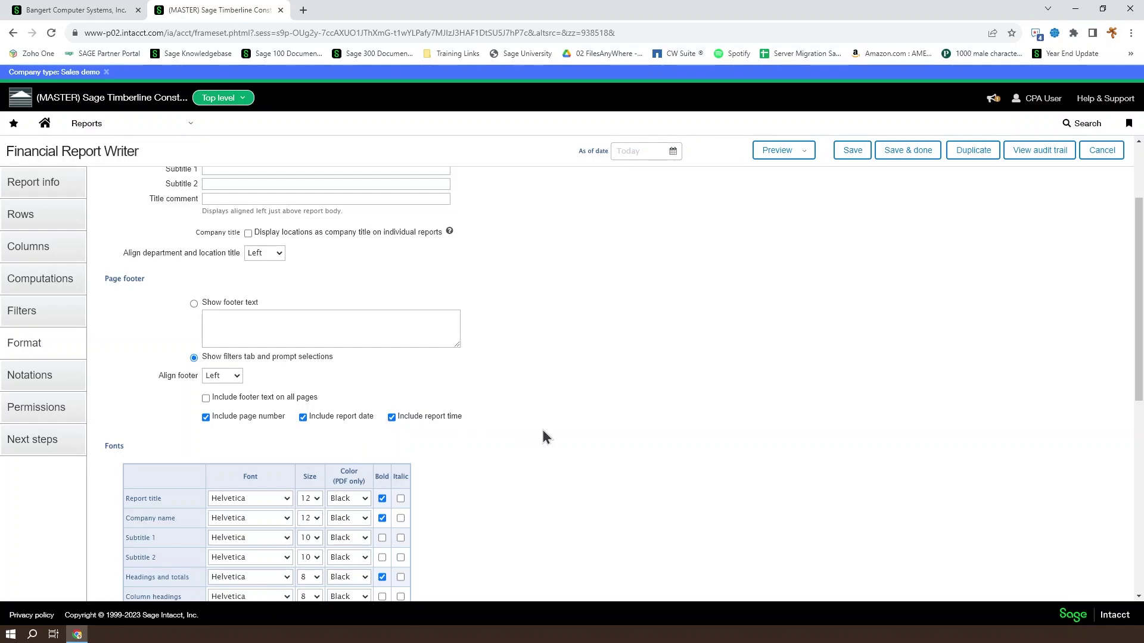
scroll(557, 421, down, 1)
scroll(187, 274, down, 2)
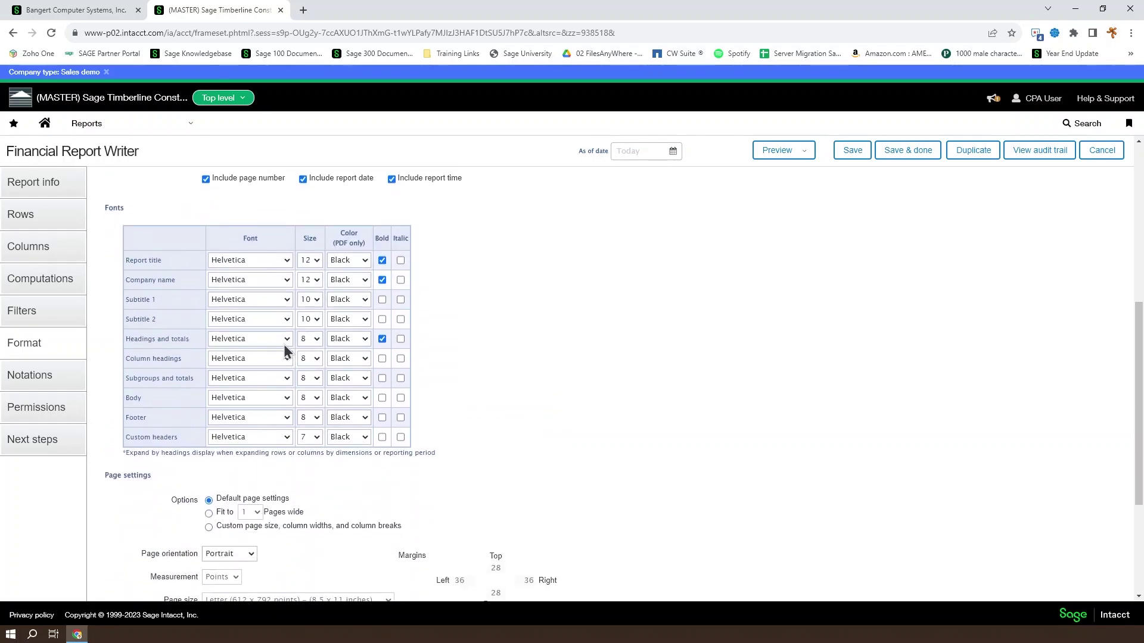
scroll(540, 382, down, 2)
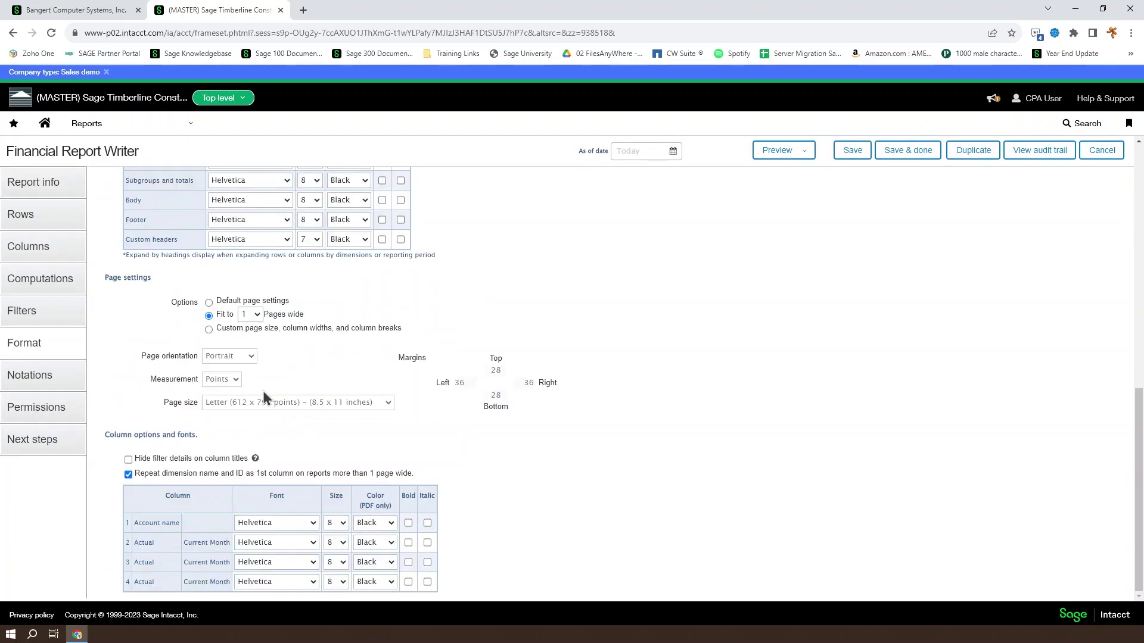
click(210, 329)
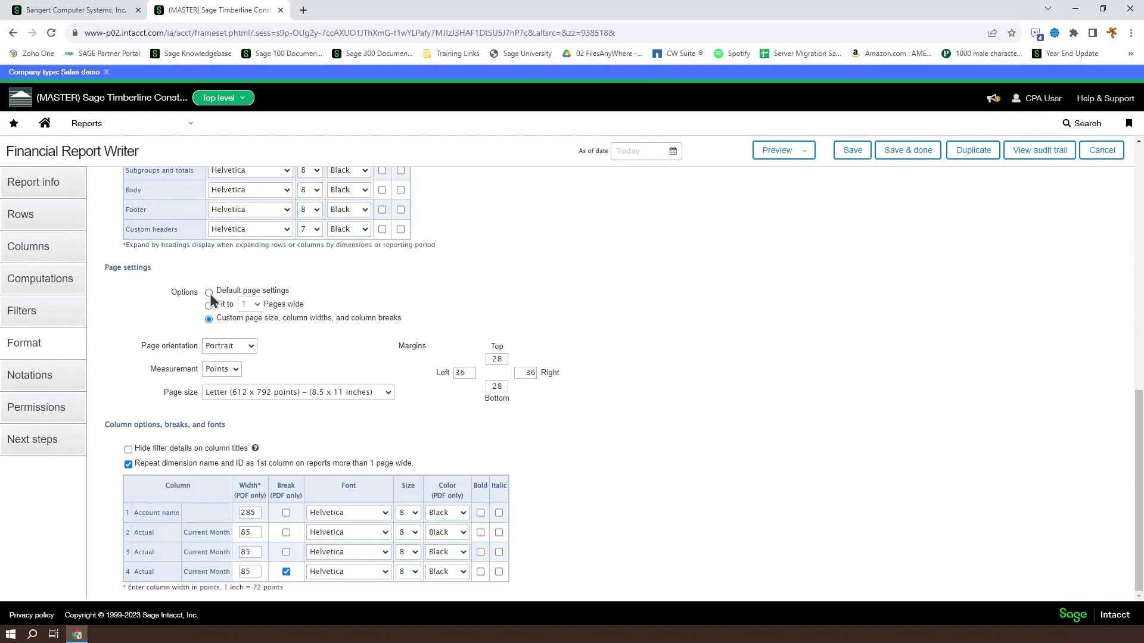
click(209, 292)
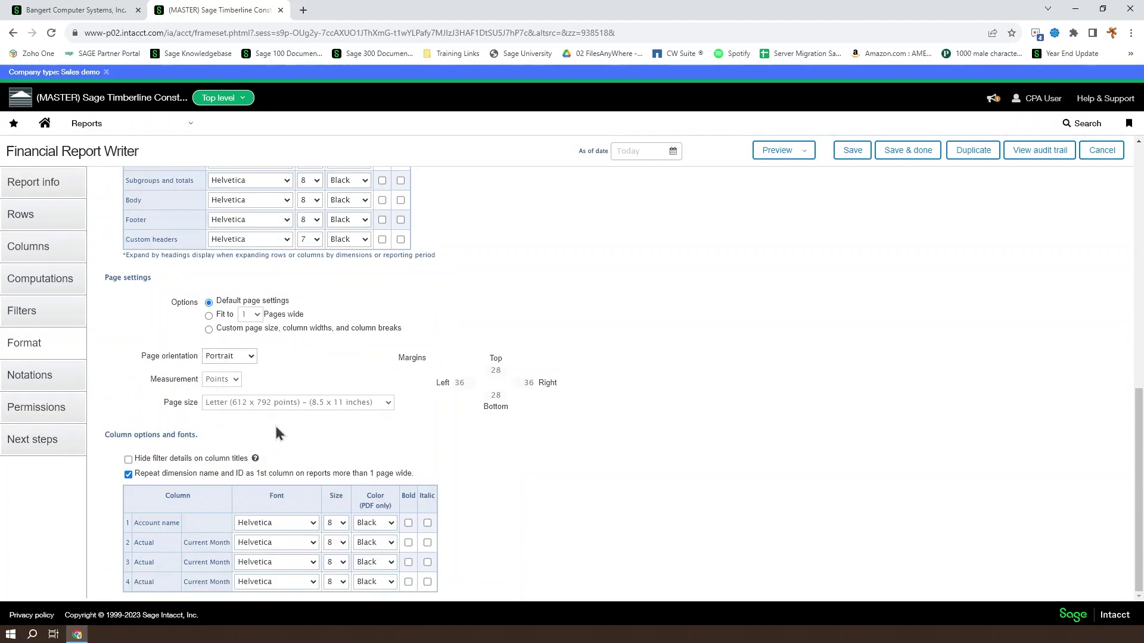
scroll(267, 413, up, 2)
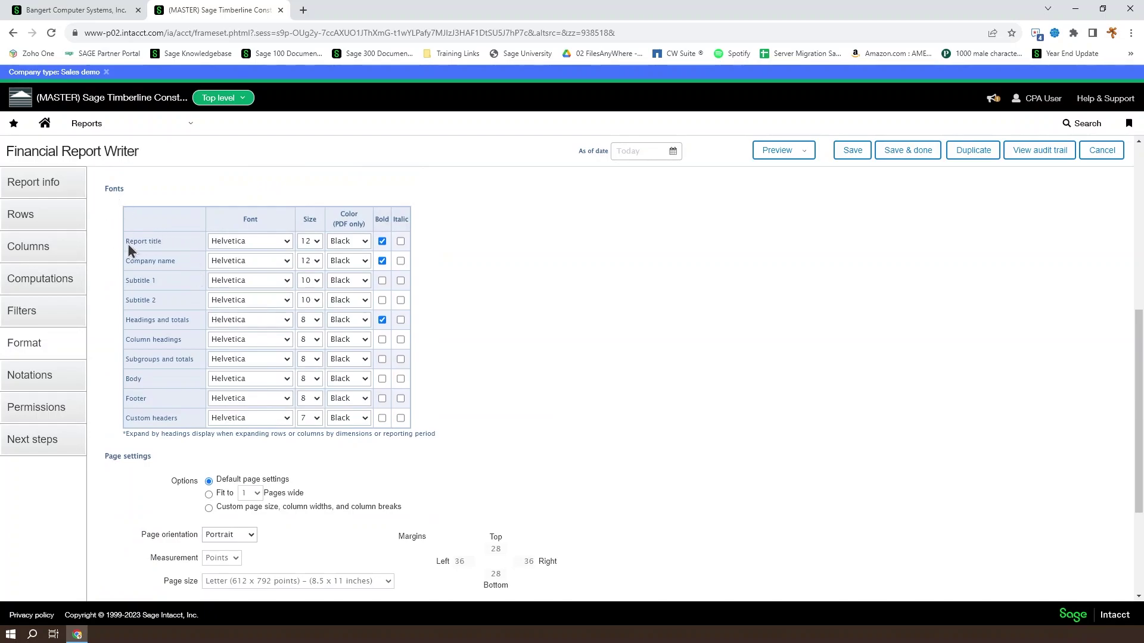
scroll(173, 356, down, 2)
scroll(207, 491, up, 2)
scroll(314, 420, down, 2)
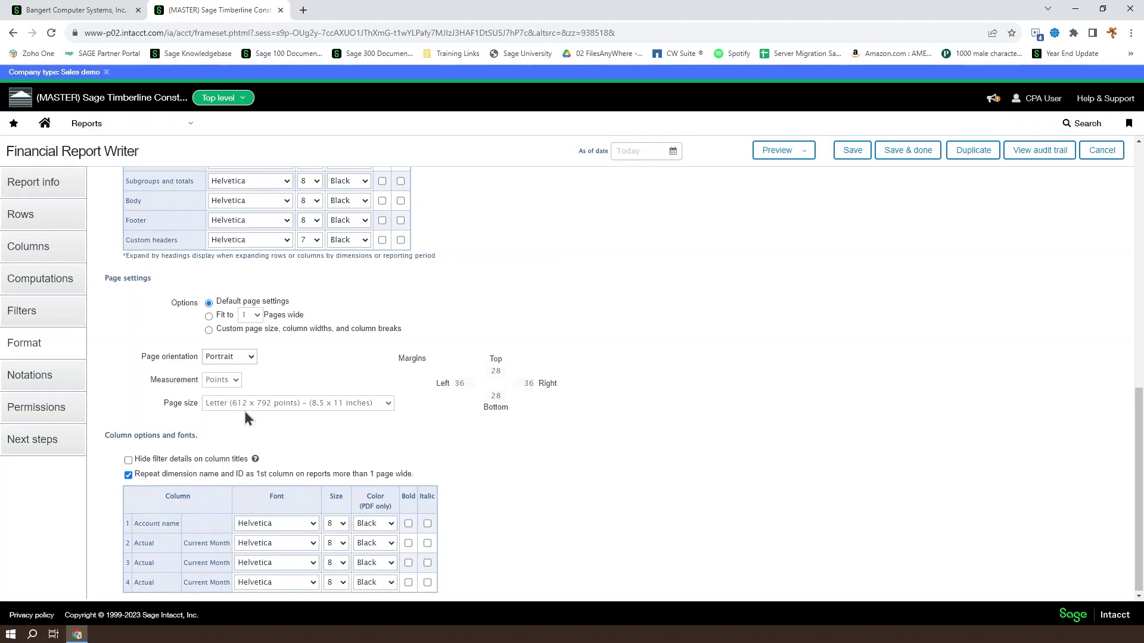
scroll(243, 409, up, 3)
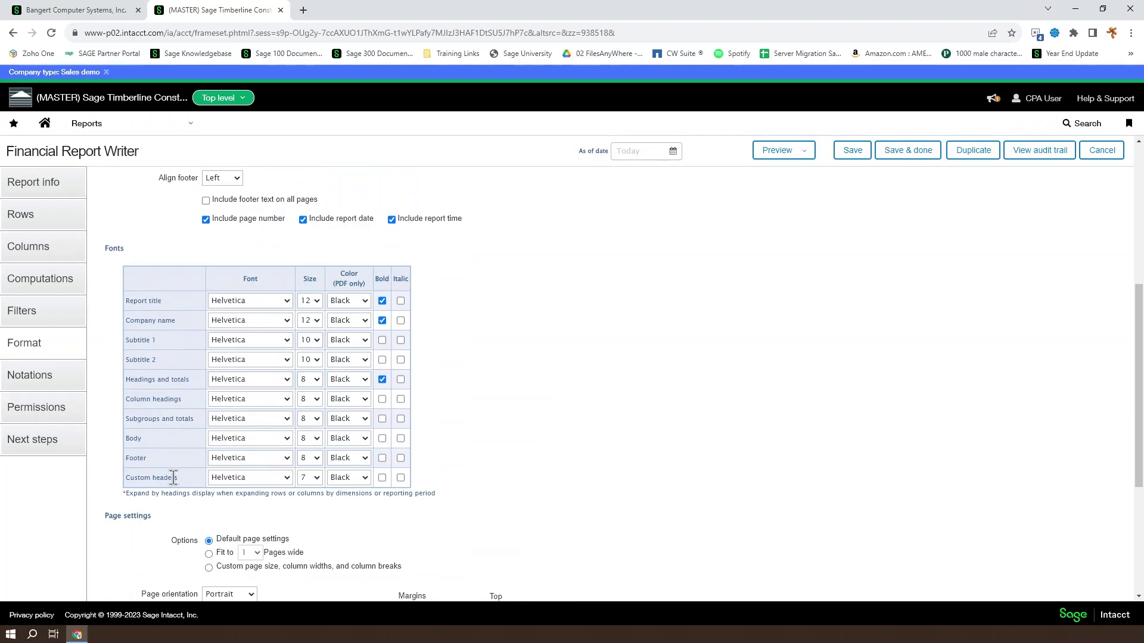
scroll(174, 477, down, 2)
scroll(202, 449, down, 1)
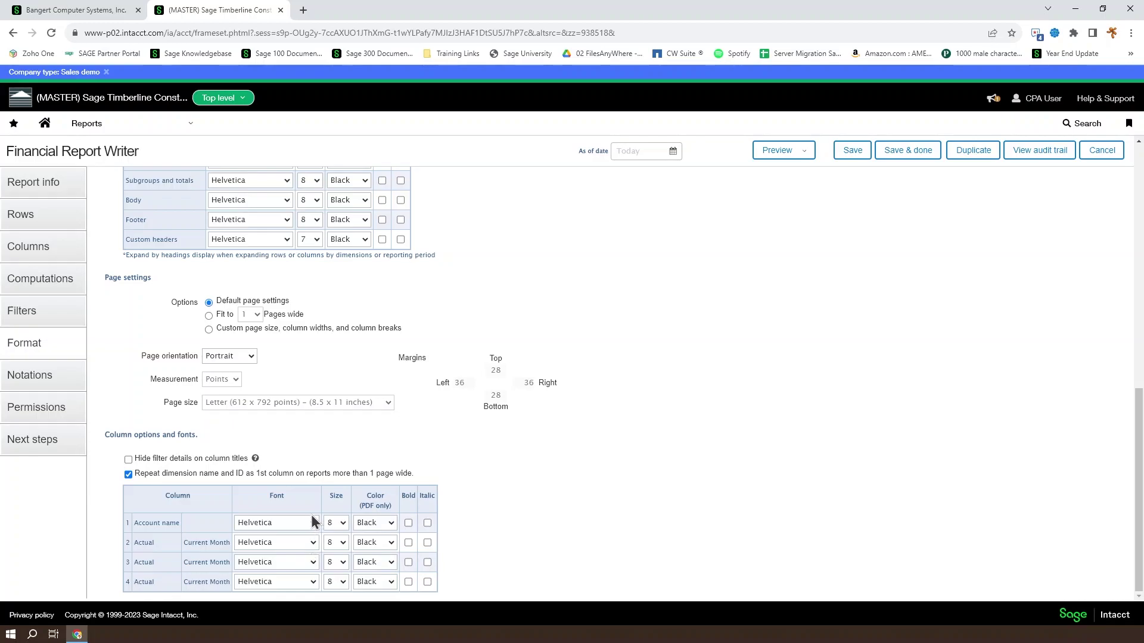
scroll(309, 509, up, 1)
scroll(303, 494, up, 3)
scroll(299, 494, up, 1)
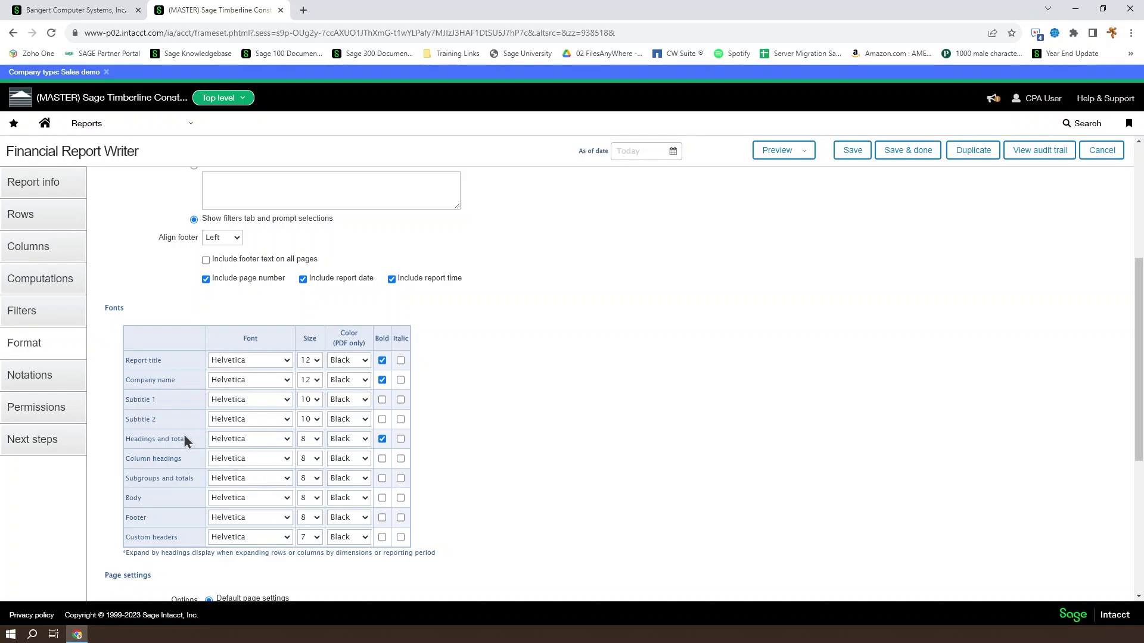
click(278, 358)
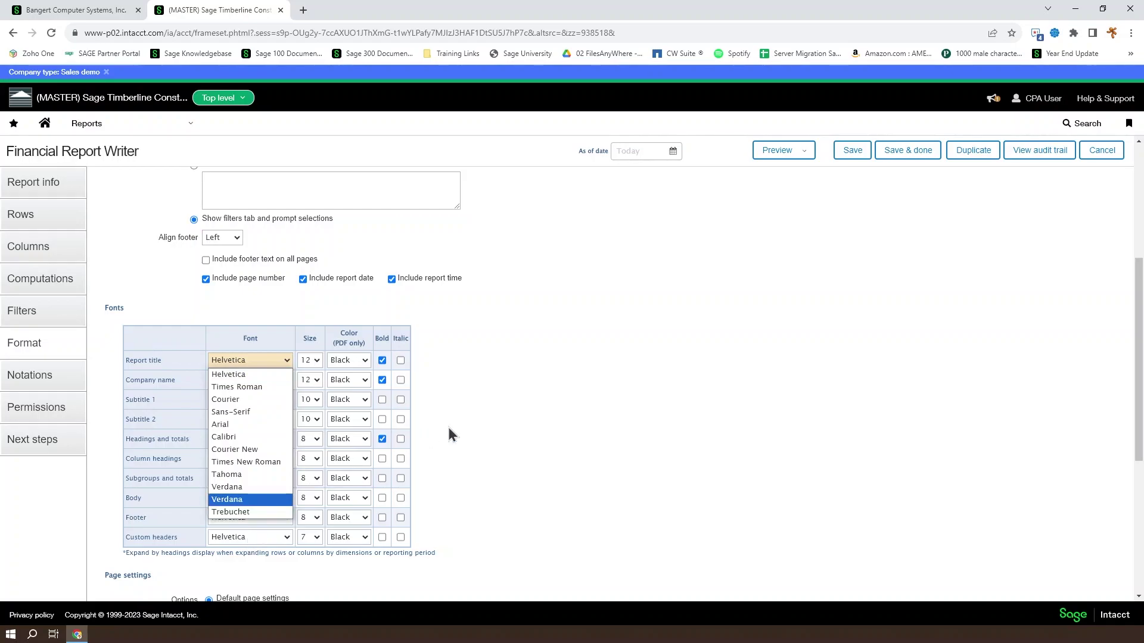
click(461, 407)
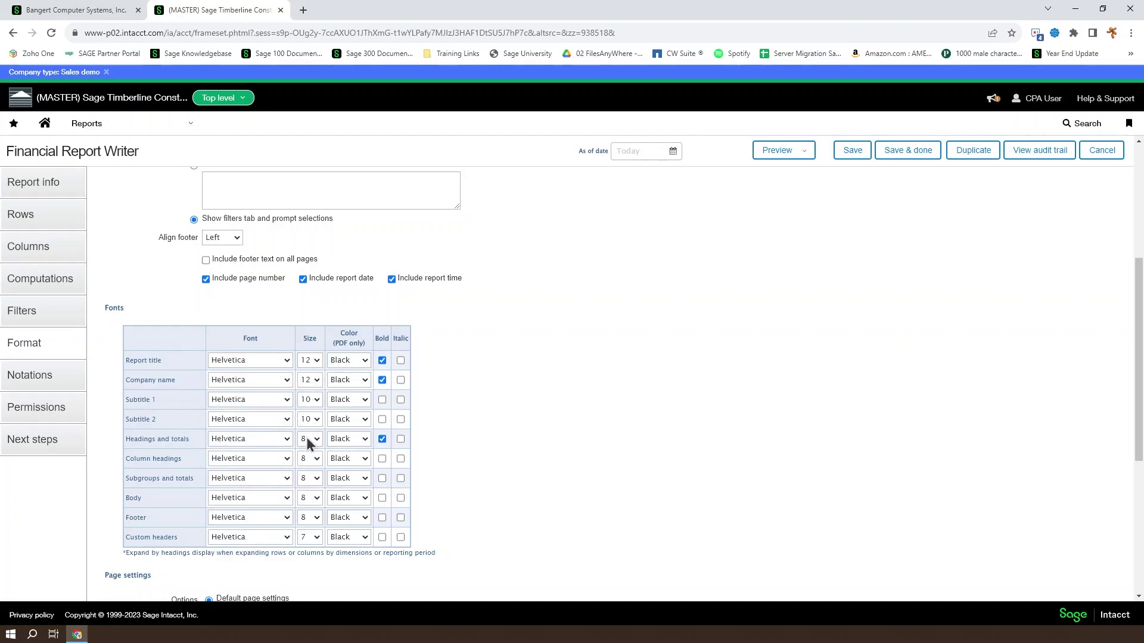
click(356, 359)
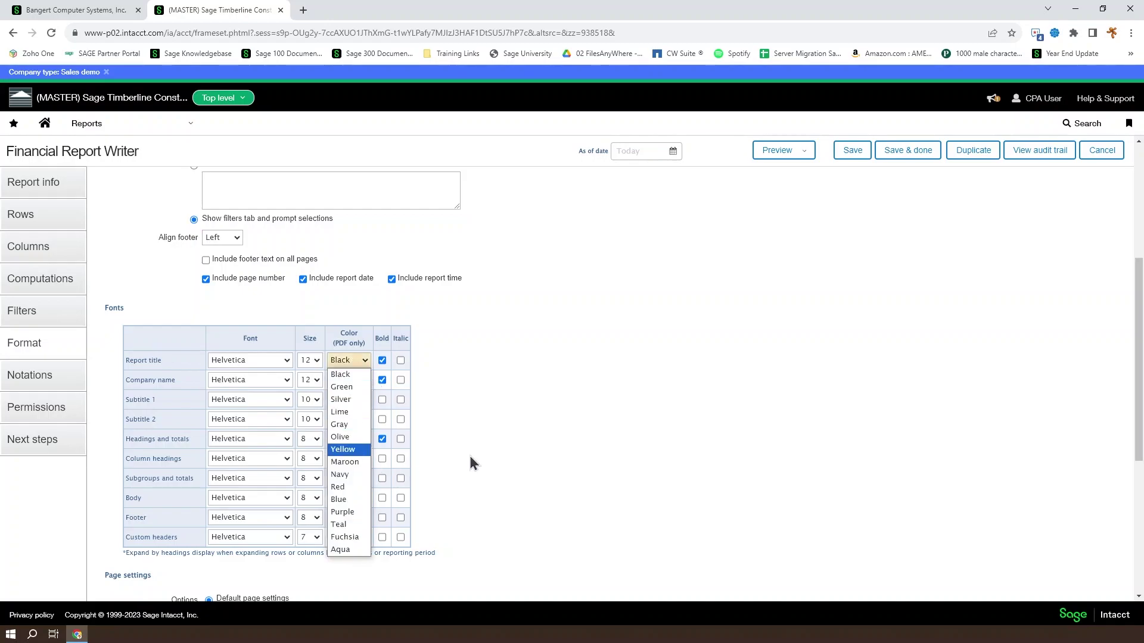
click(500, 444)
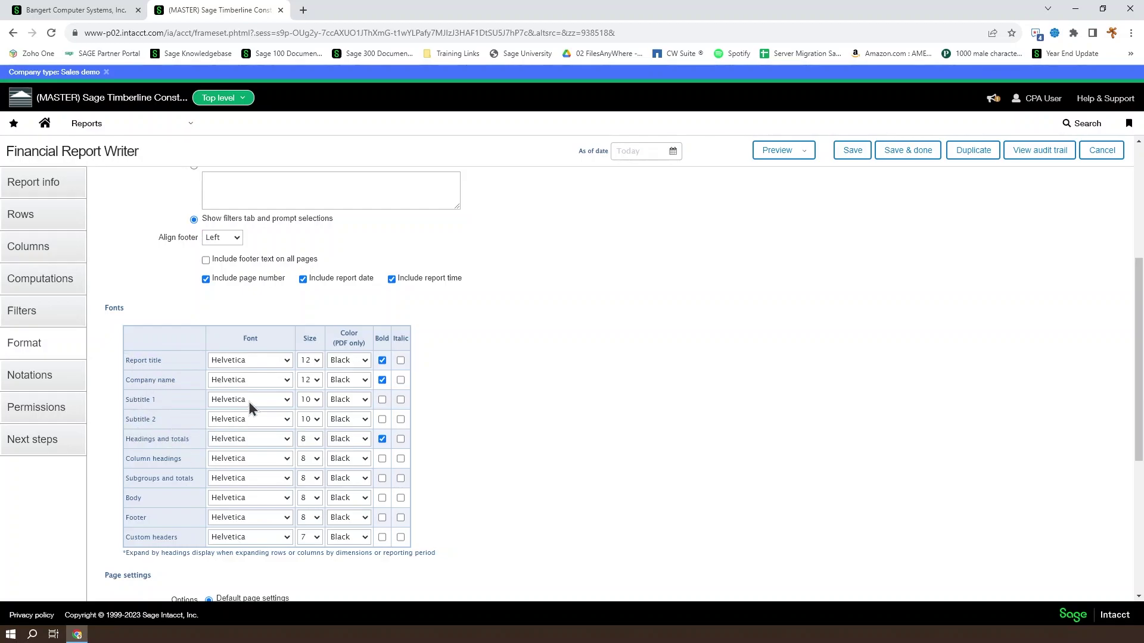
scroll(248, 401, up, 3)
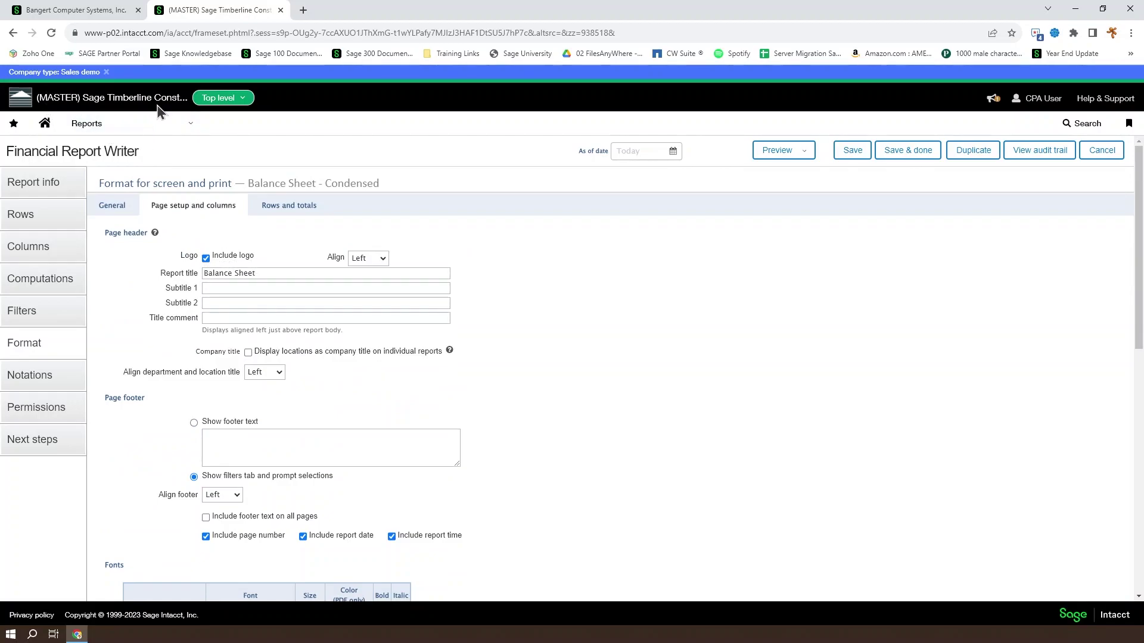
scroll(519, 415, down, 3)
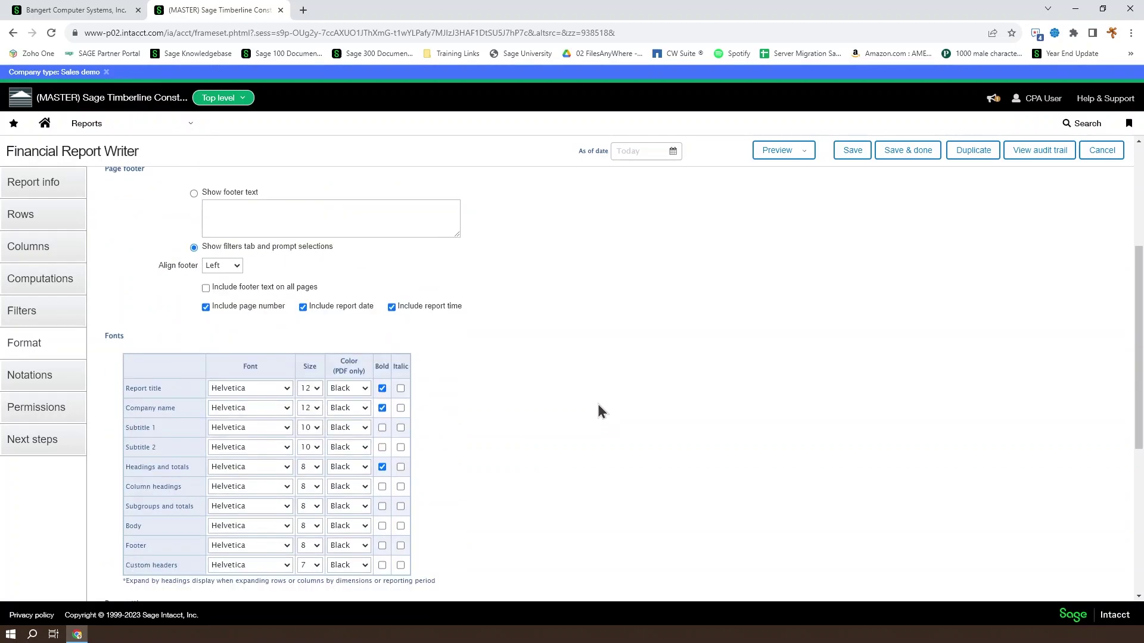
scroll(590, 403, down, 2)
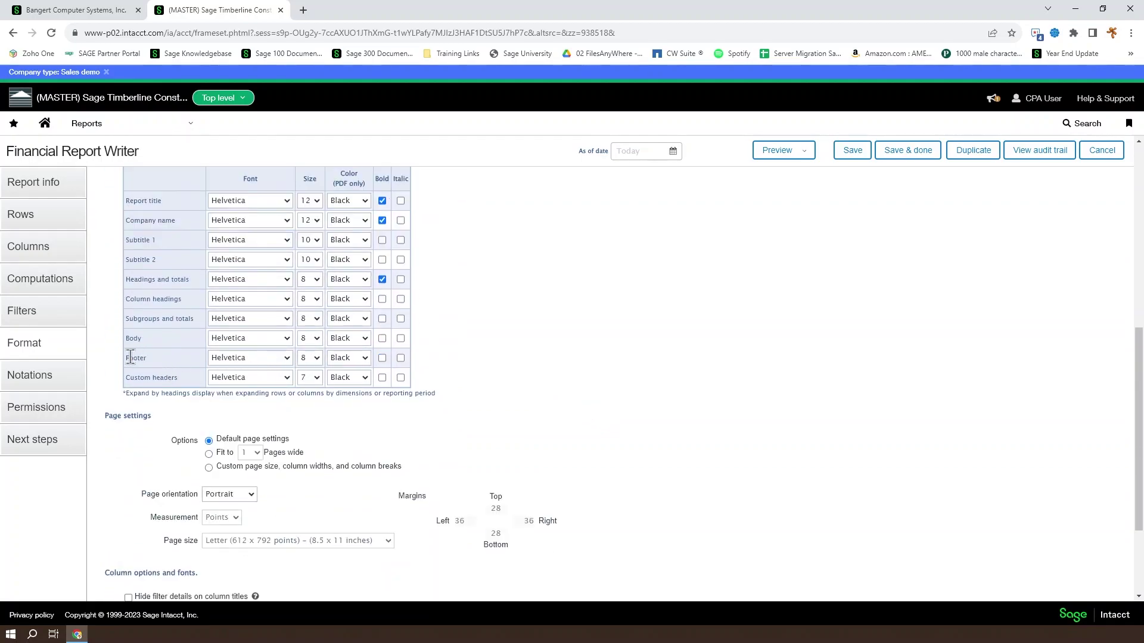
scroll(255, 374, up, 1)
scroll(225, 324, up, 2)
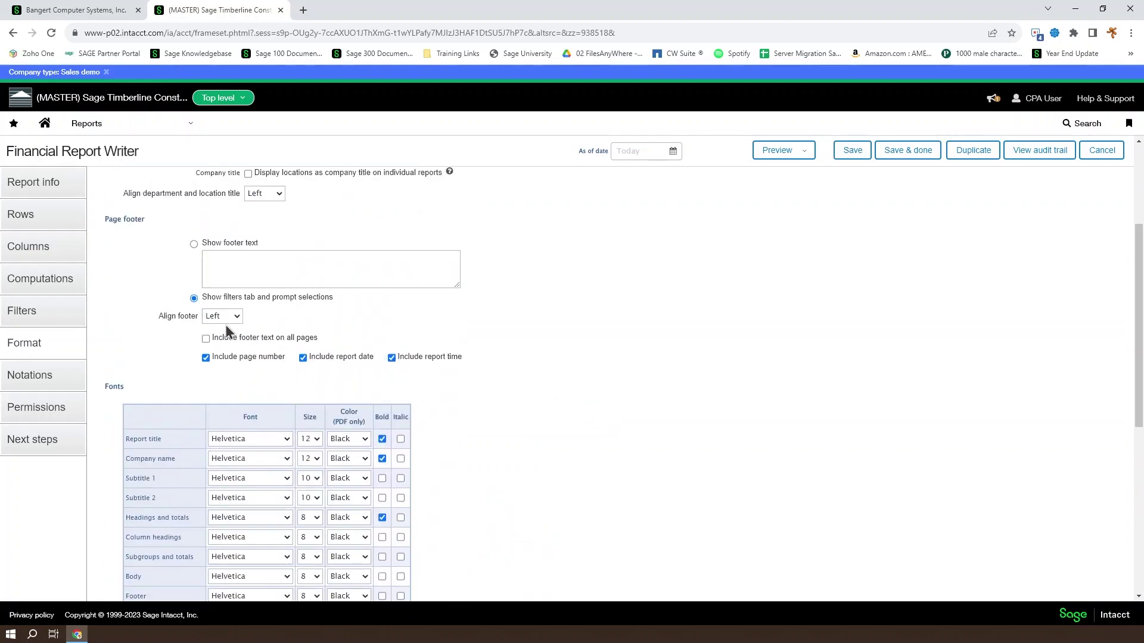
scroll(204, 301, up, 1)
scroll(204, 301, up, 2)
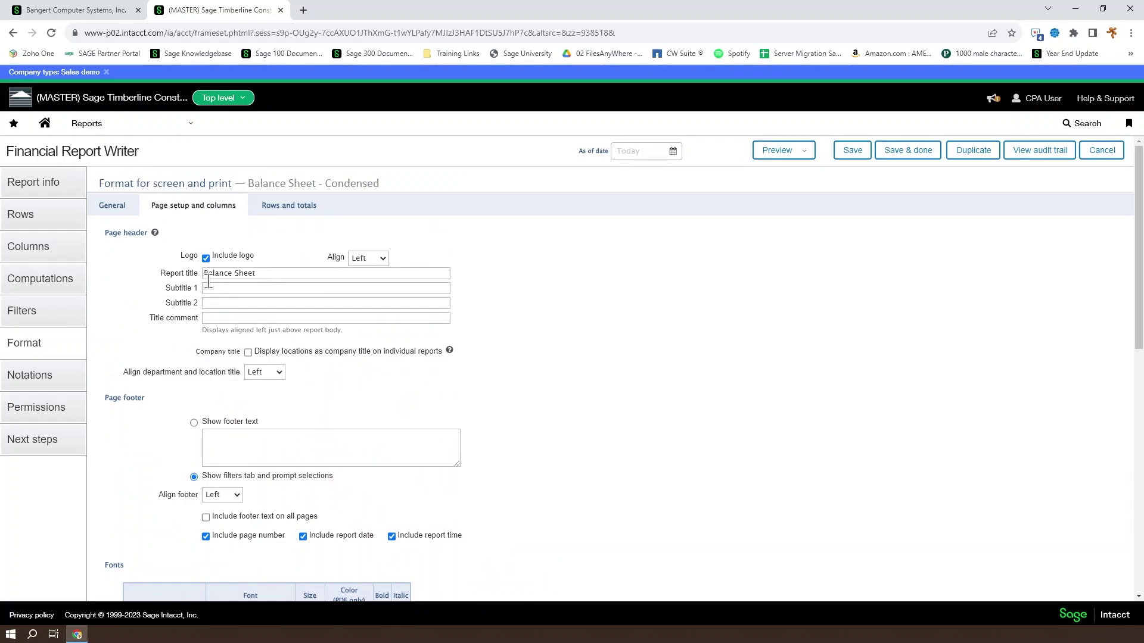
scroll(208, 299, down, 1)
scroll(286, 350, down, 2)
scroll(357, 411, down, 3)
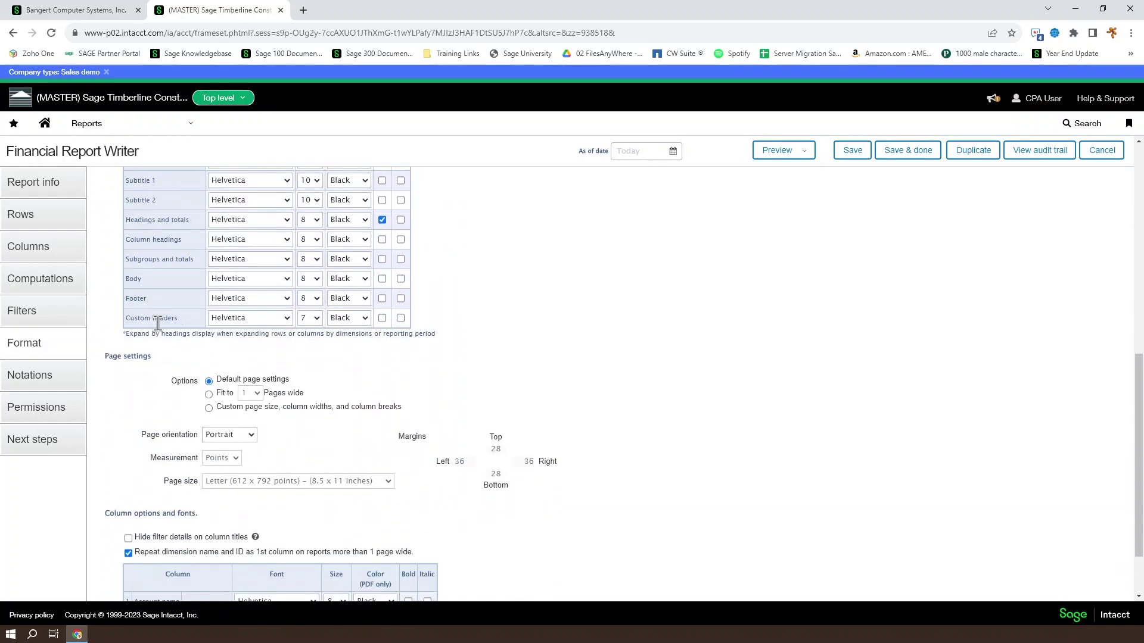
scroll(421, 335, down, 1)
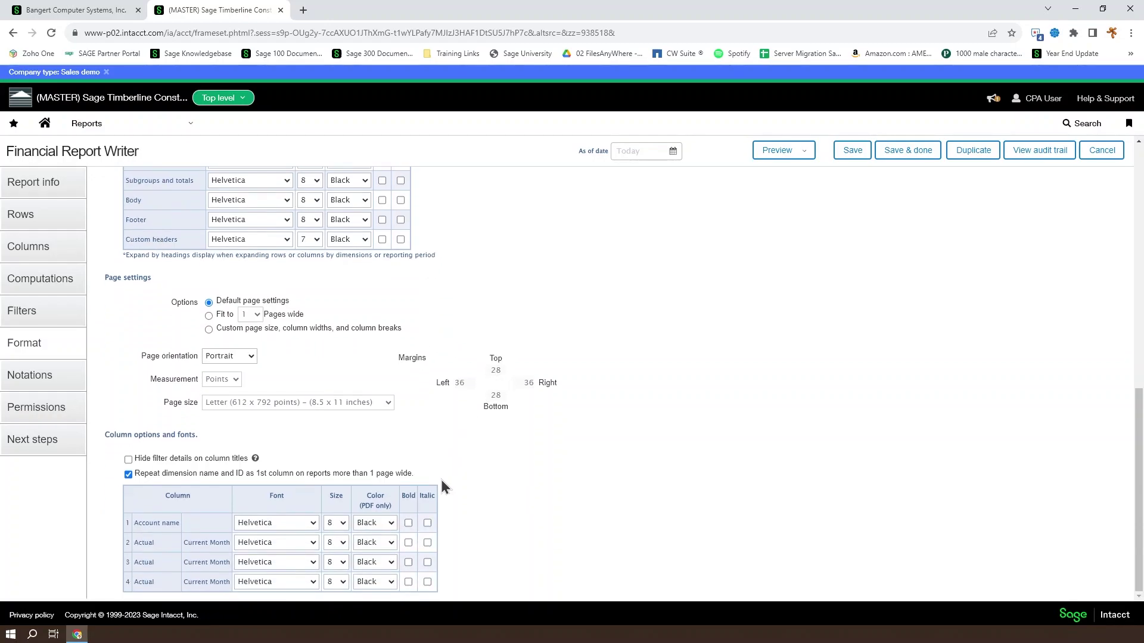